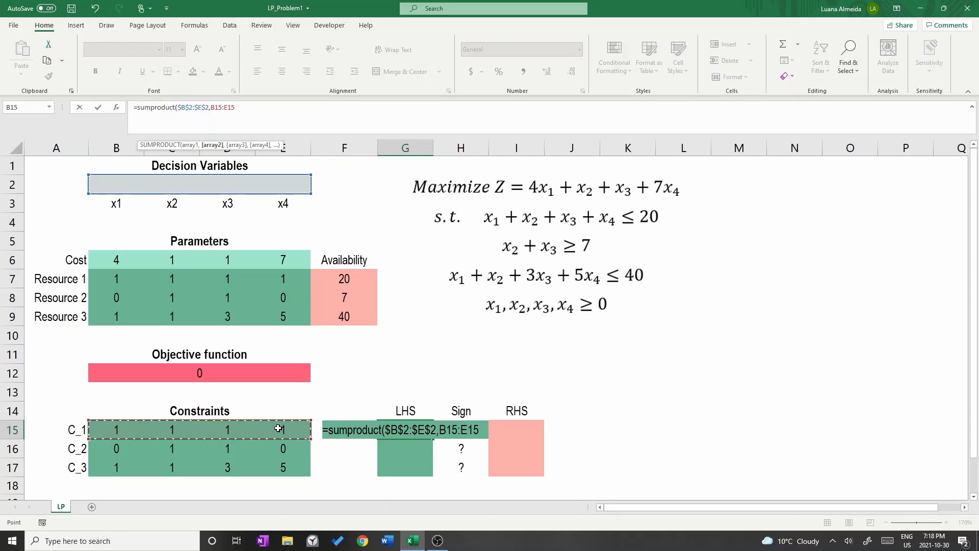
- Finish the LHS formula =SUMPRODUCT($B$2:$E$2,B15:E15) in G15 and copy it down to G17
{"action": "key", "text": "Return"}
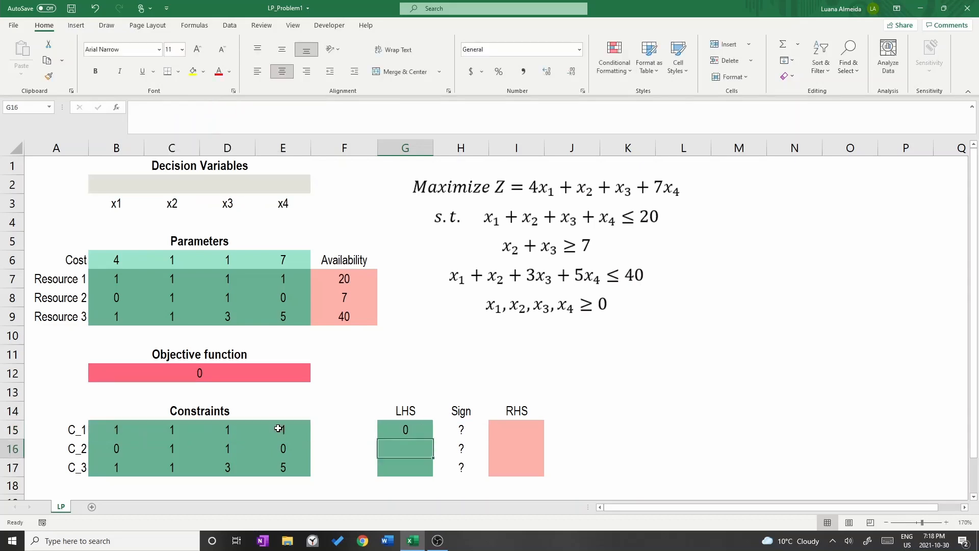
{"action": "left_click", "coordinate": [414, 428]}
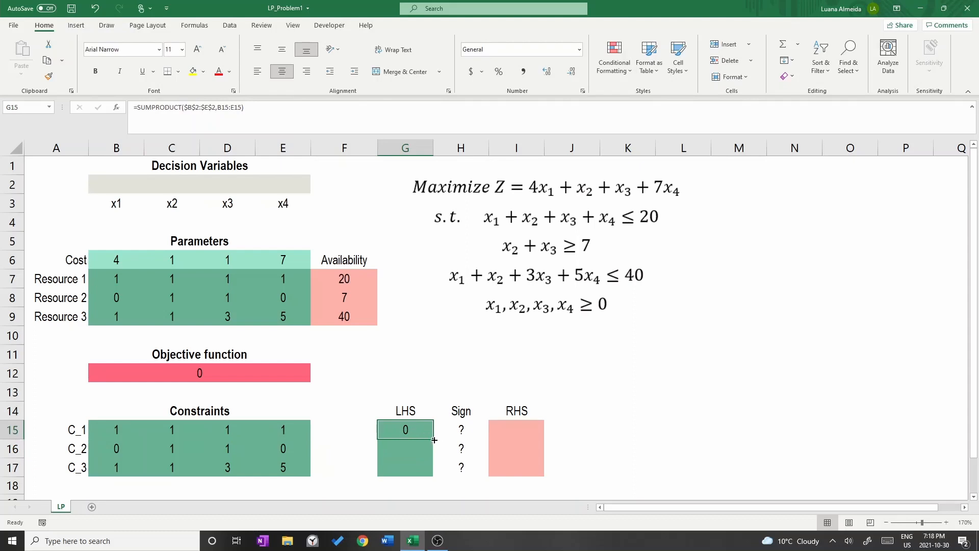
{"action": "left_click_drag", "start_coordinate": [434, 439], "coordinate": [427, 474]}
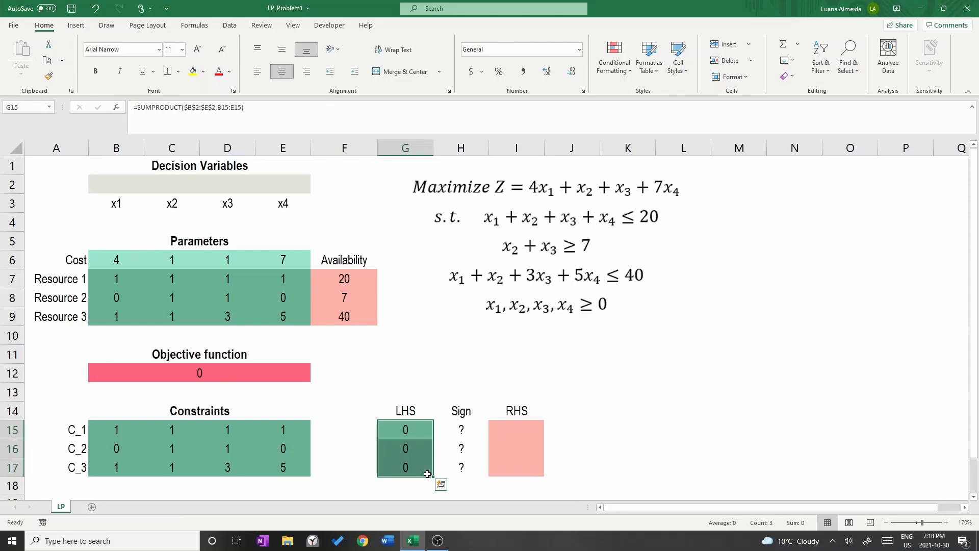
- Replace the constraint sign placeholders with <= in H15, >= in H16 and <= in H17
{"action": "left_click", "coordinate": [466, 431]}
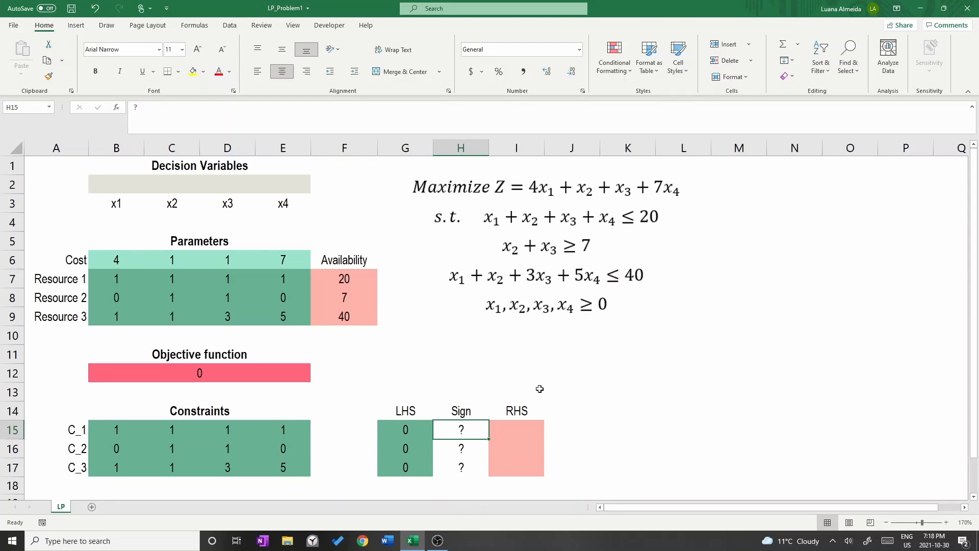
{"action": "type", "text": "<="}
{"action": "key", "text": "Return"}
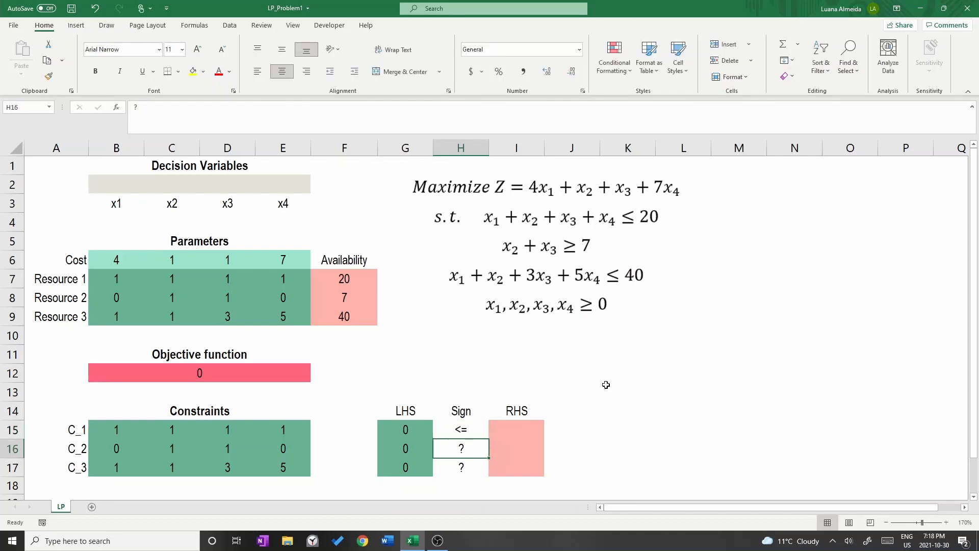
{"action": "type", "text": ">="}
{"action": "key", "text": "Return"}
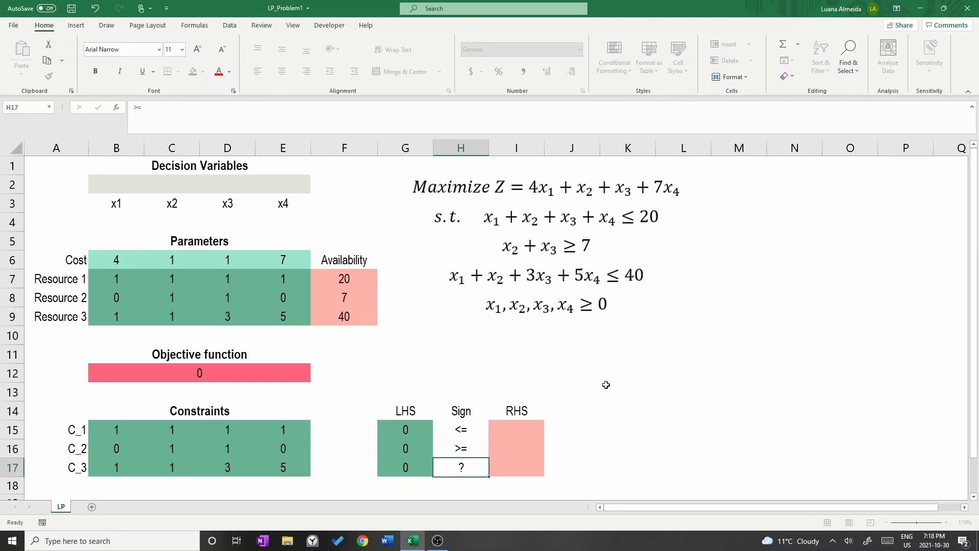
{"action": "type", "text": "<="}
{"action": "key", "text": "Tab"}
- Link the RHS of C_1 in I15 to the availability with =F7 and copy the formula down to I17
{"action": "left_click", "coordinate": [523, 428]}
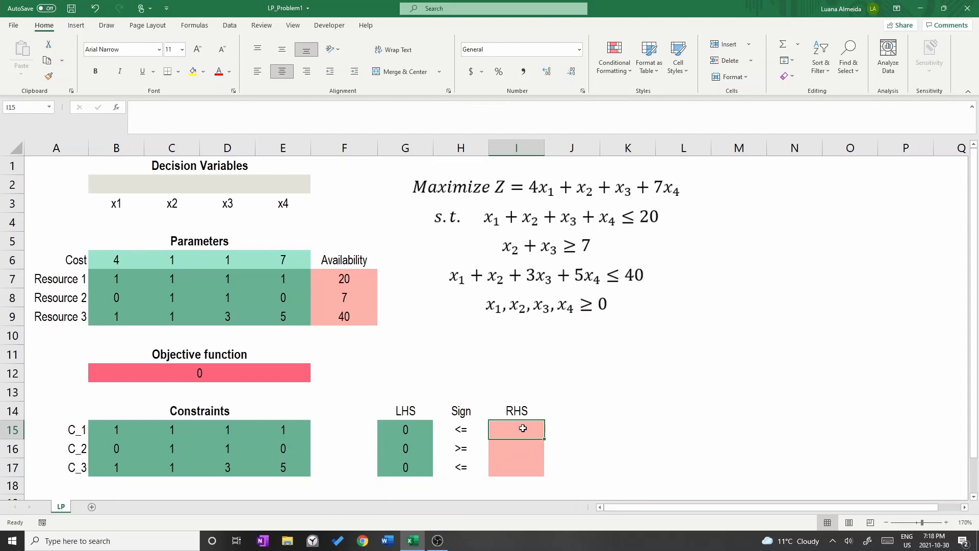
{"action": "type", "text": "="}
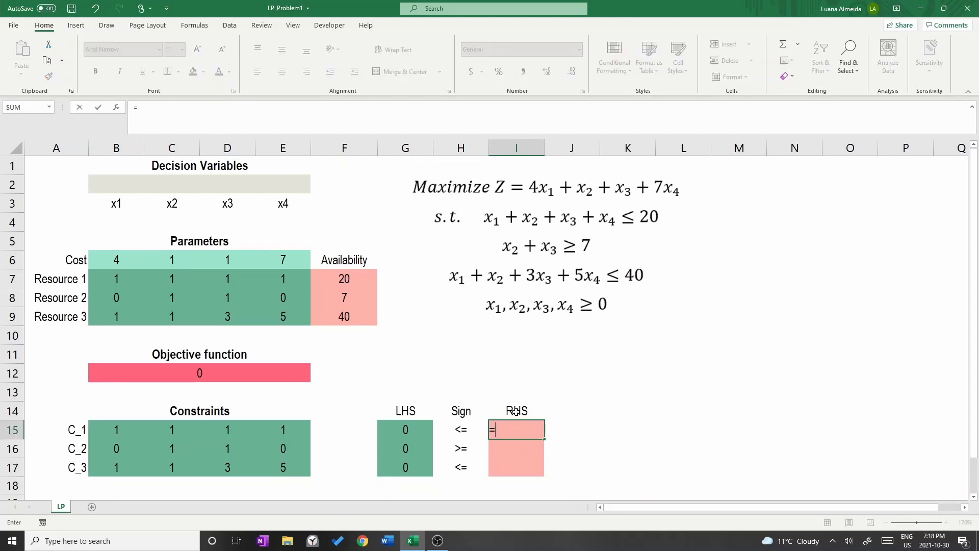
{"action": "left_click", "coordinate": [360, 280]}
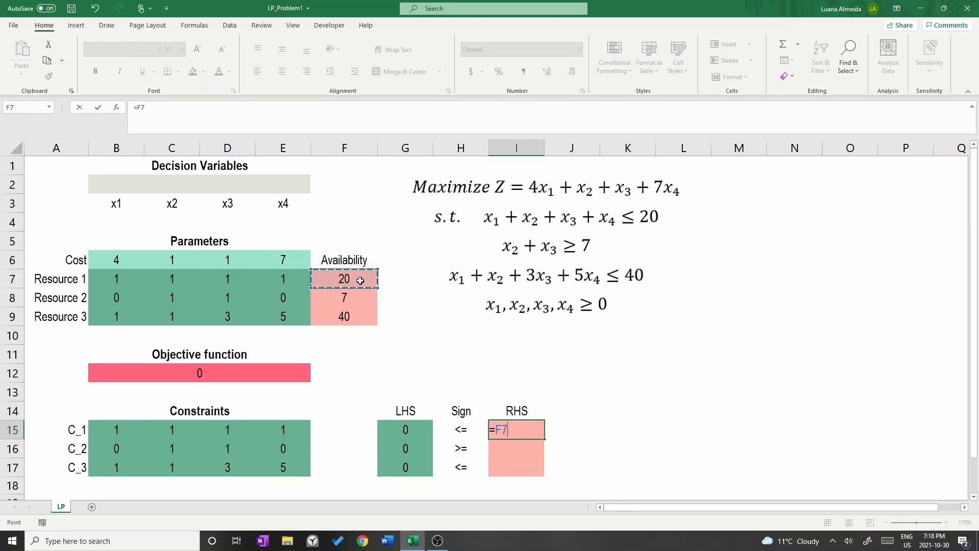
{"action": "key", "text": "Return"}
{"action": "left_click", "coordinate": [535, 431]}
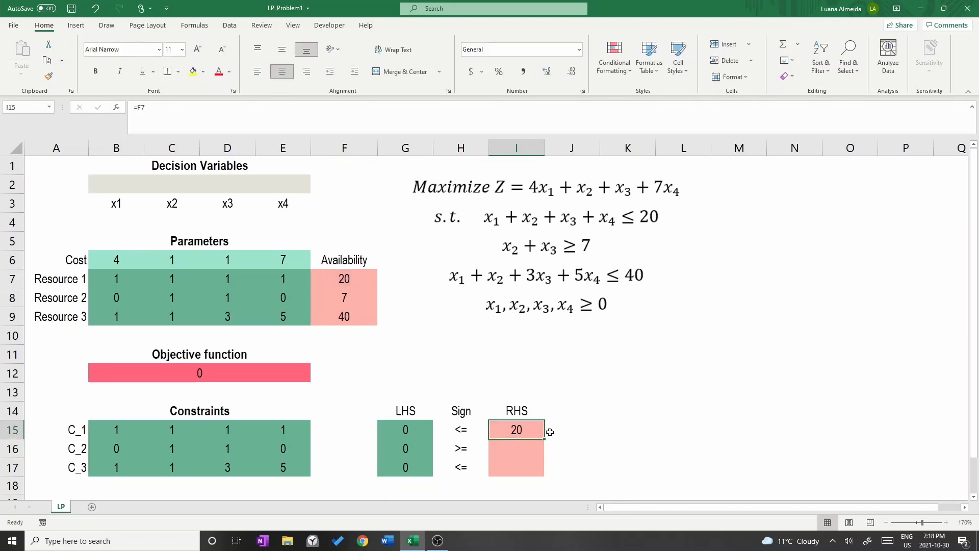
{"action": "left_click_drag", "start_coordinate": [545, 441], "coordinate": [544, 477]}
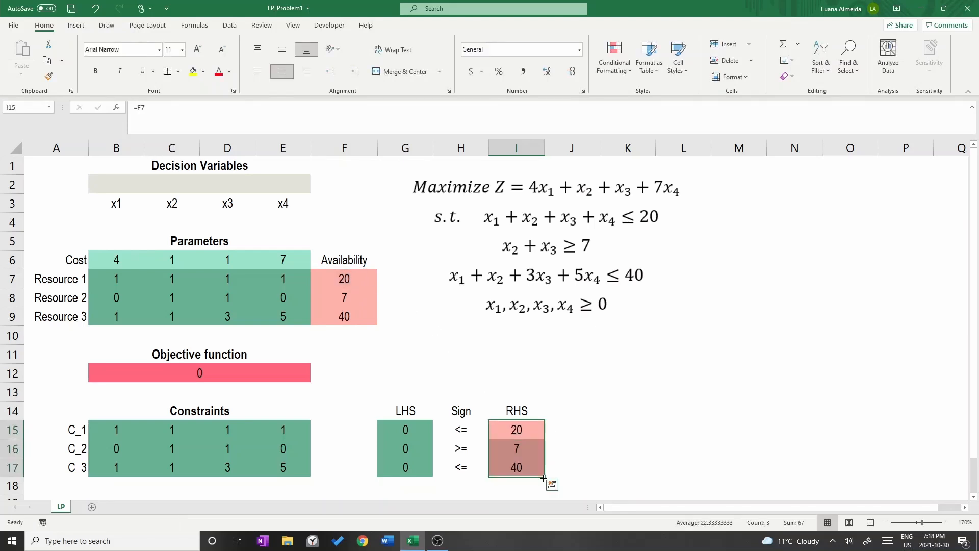
- Check which availability cells the copied RHS formulas in I16 and I17 refer to
{"action": "left_click", "coordinate": [559, 454]}
{"action": "left_click", "coordinate": [533, 448]}
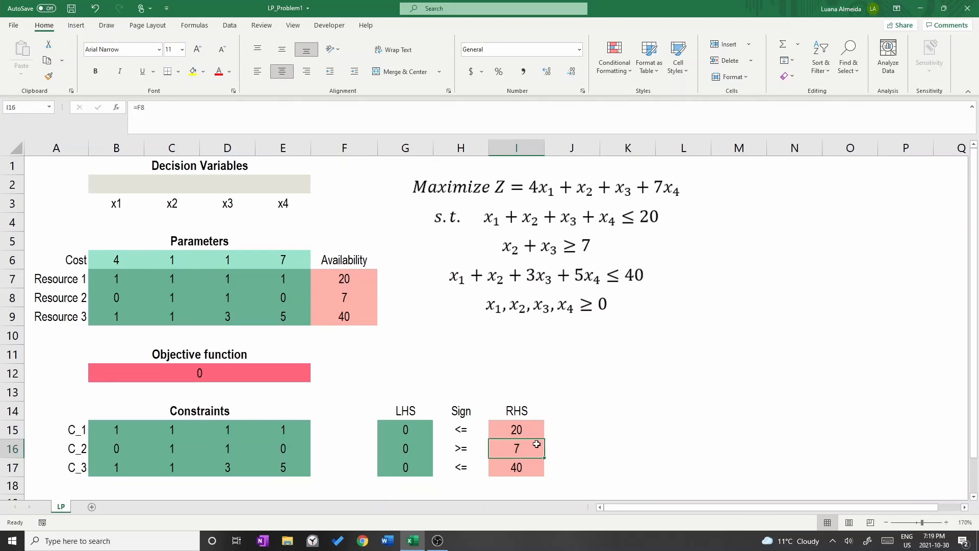
{"action": "double_click", "coordinate": [534, 448]}
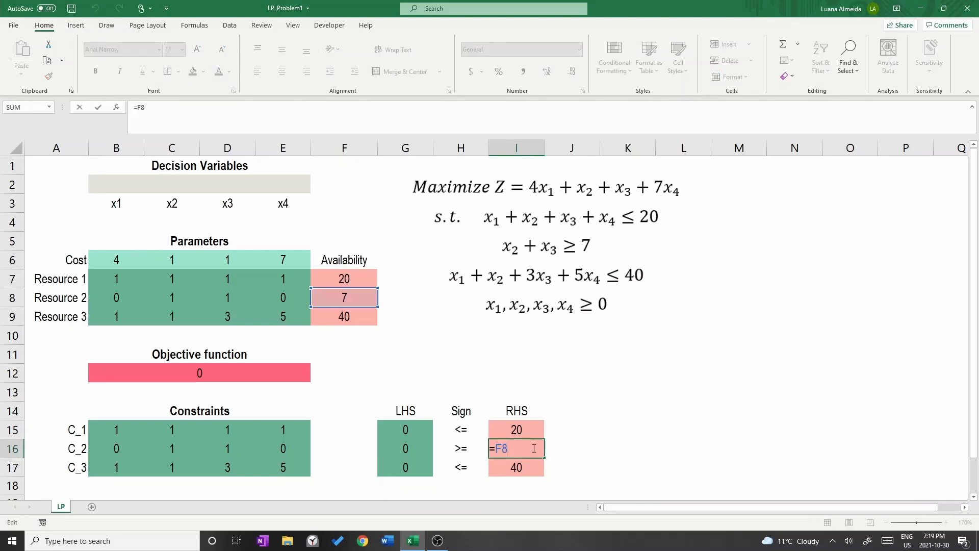
{"action": "key", "text": "Return"}
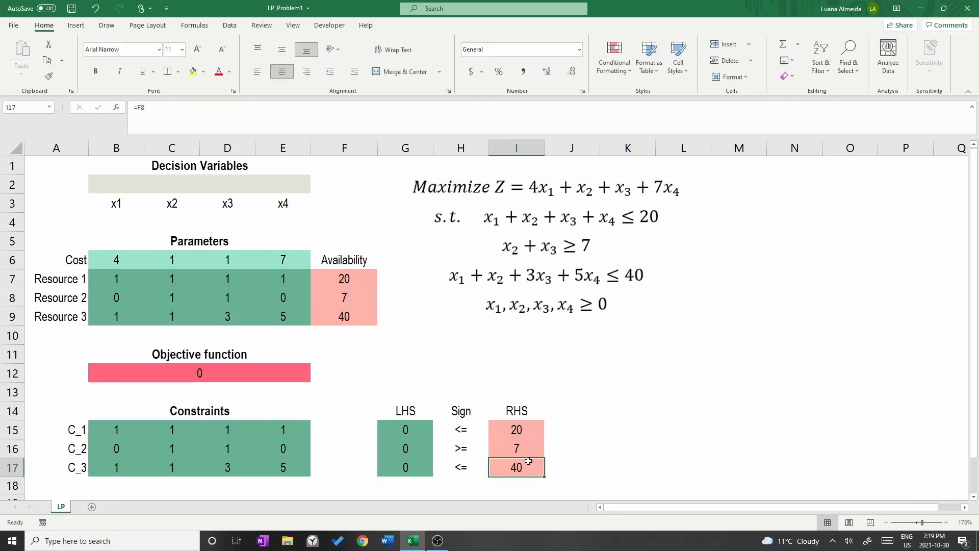
{"action": "double_click", "coordinate": [527, 468]}
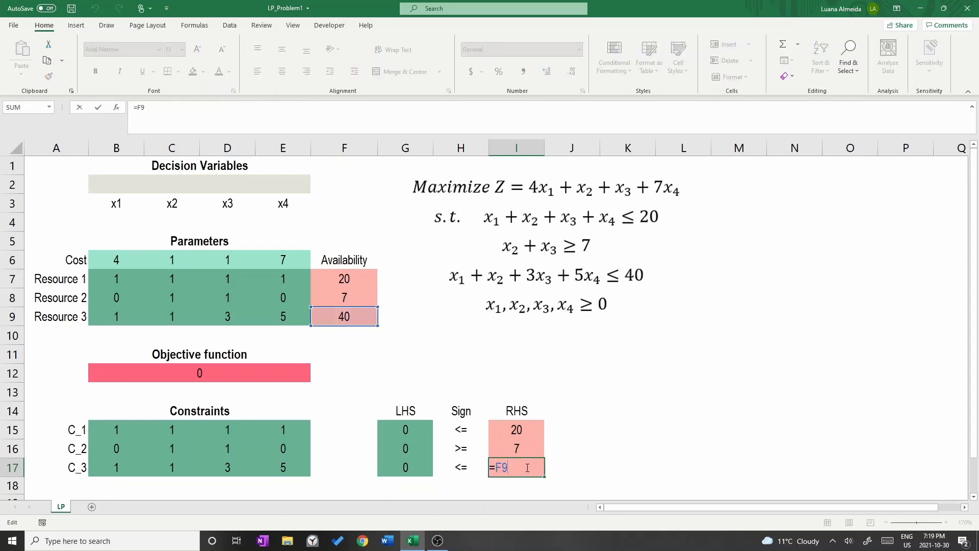
{"action": "key", "text": "Return"}
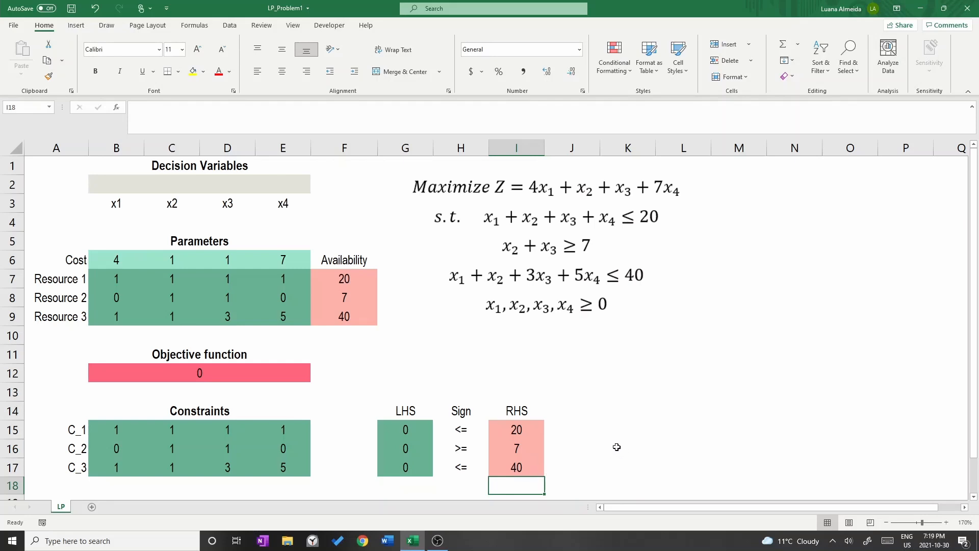
{"action": "left_click", "coordinate": [672, 429]}
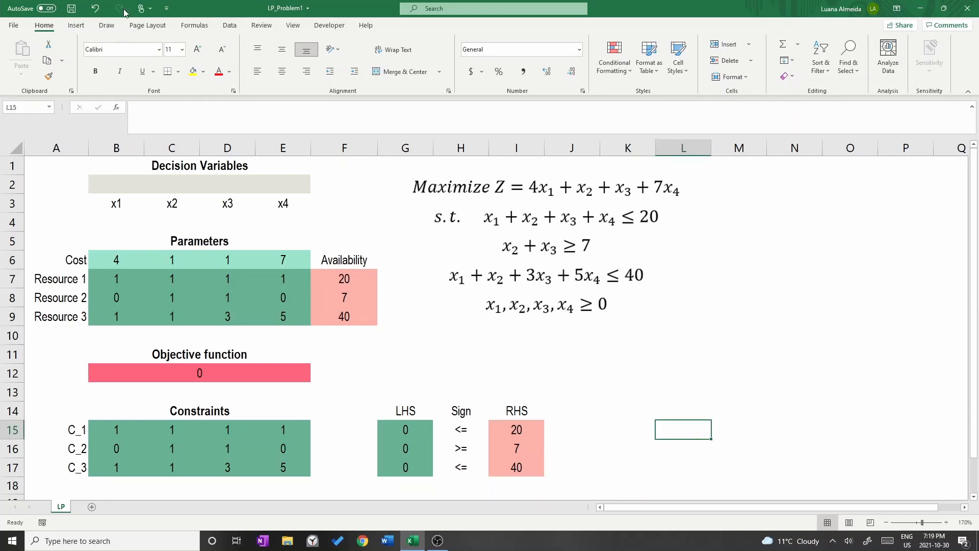
- Open Solver and set the objective to the objective function cell $B$12 with the Max option
{"action": "left_click", "coordinate": [230, 26]}
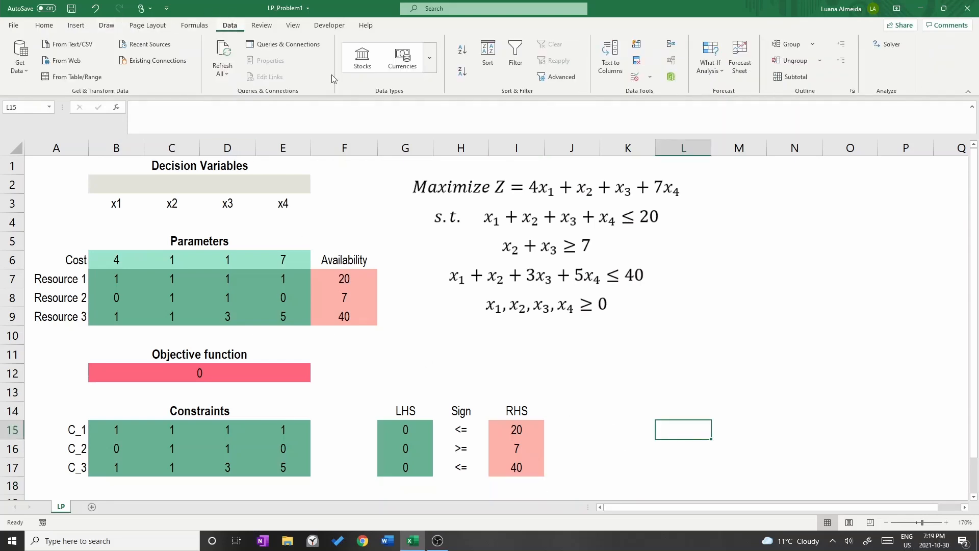
{"action": "left_click", "coordinate": [886, 45]}
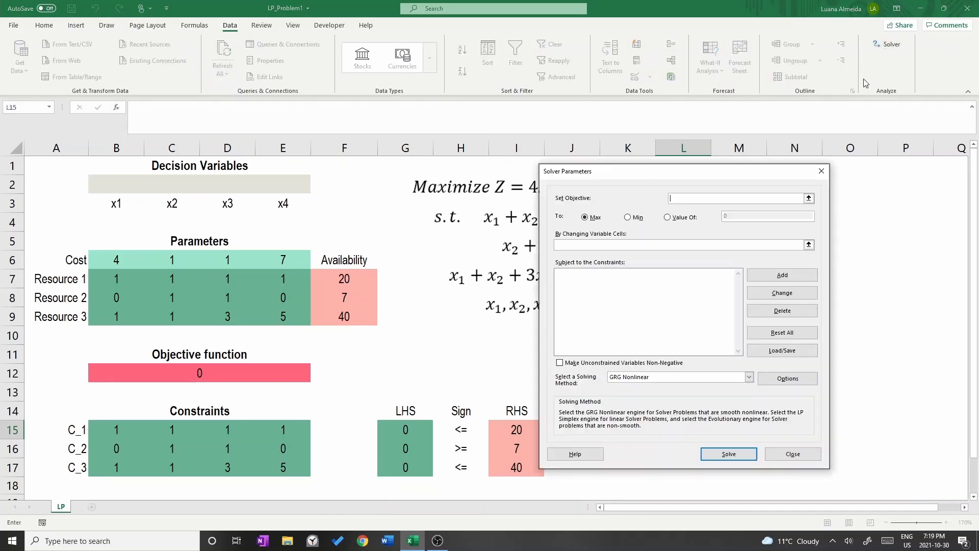
{"action": "left_click_drag", "start_coordinate": [689, 179], "coordinate": [719, 185]}
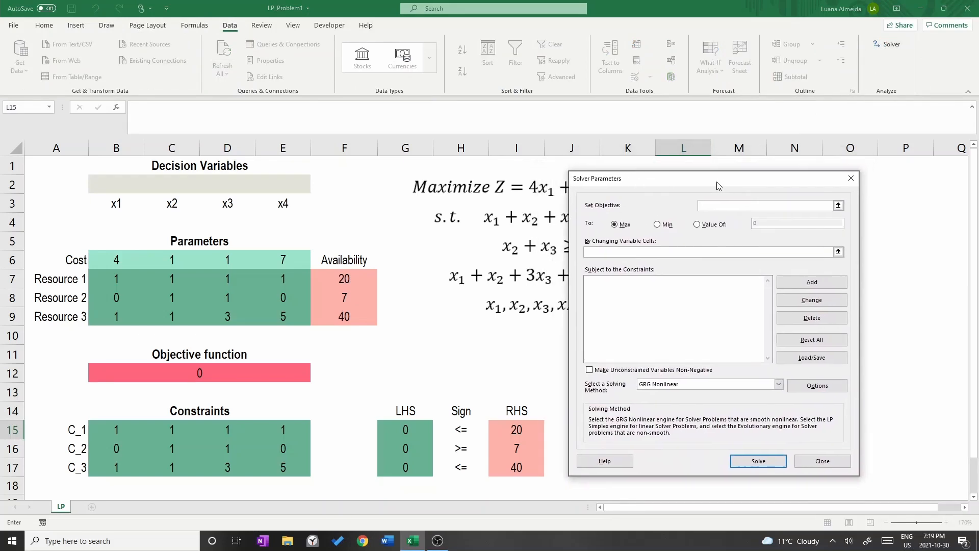
{"action": "left_click", "coordinate": [837, 206]}
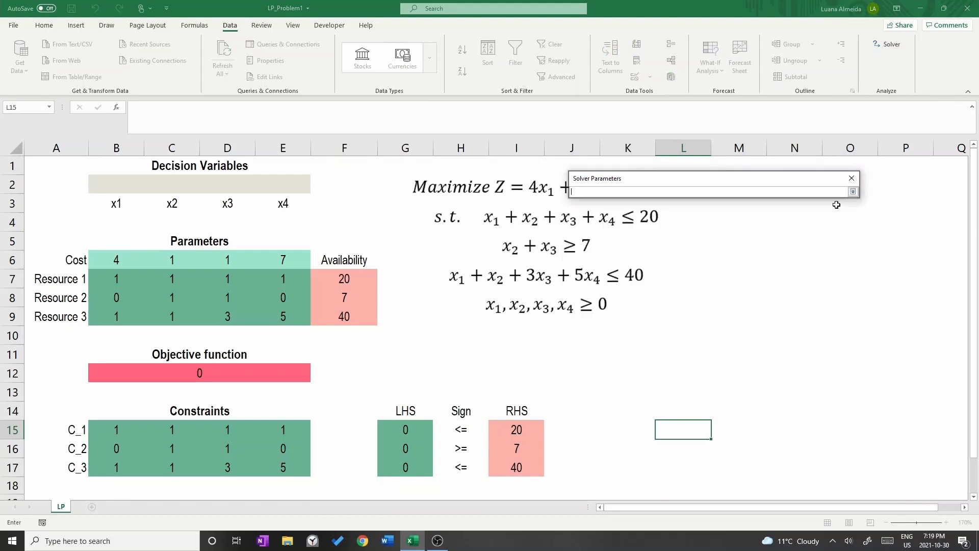
{"action": "left_click", "coordinate": [201, 375]}
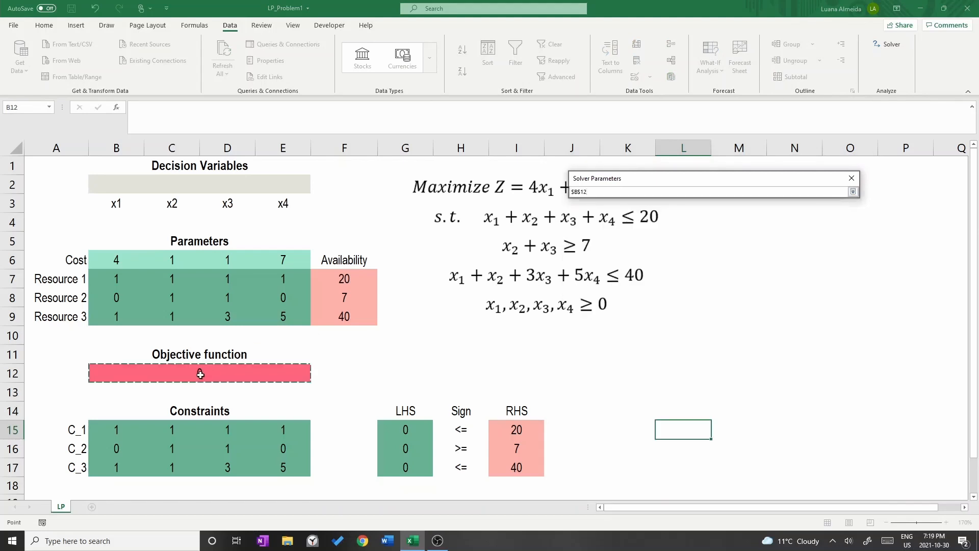
{"action": "key", "text": "Return"}
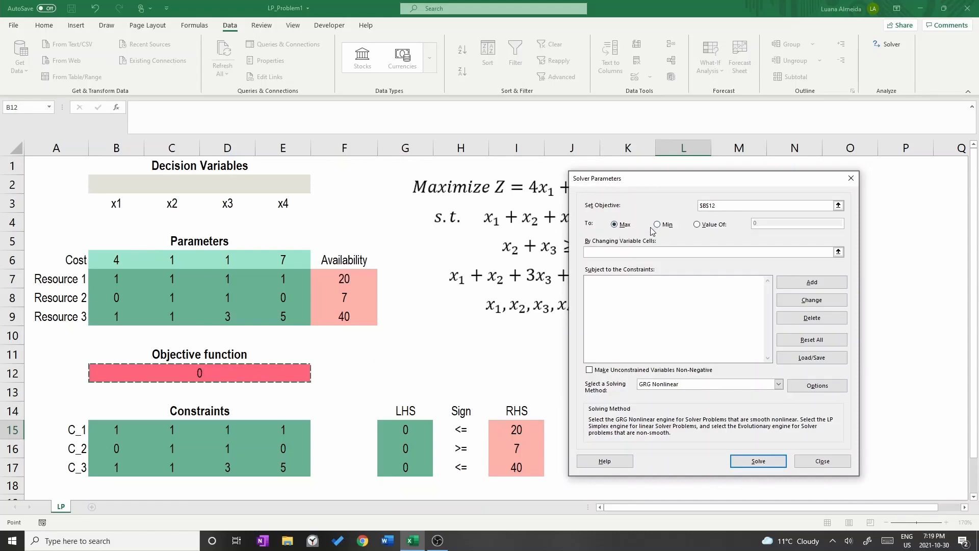
{"action": "left_click", "coordinate": [618, 225]}
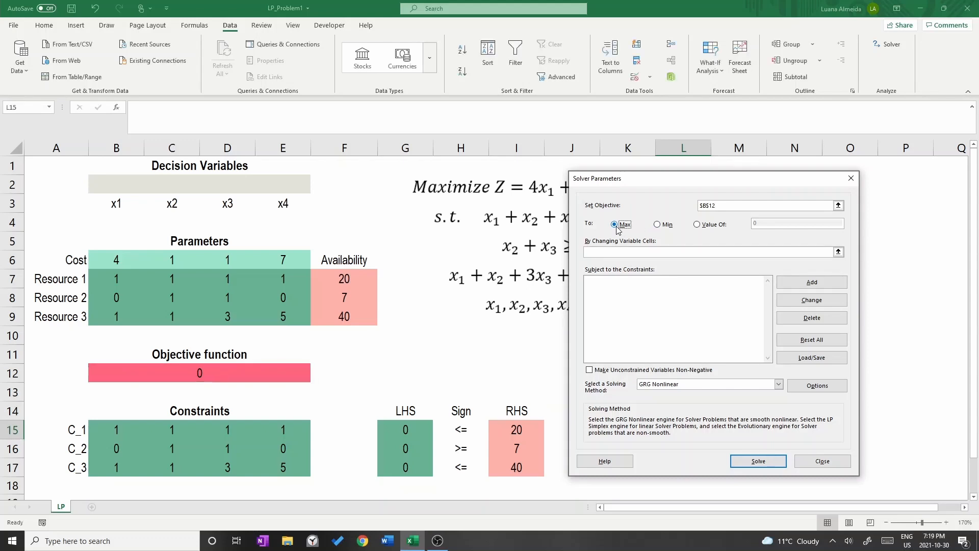
- Set Solver's changing variable cells to the decision variables range $B$2:$E$2
{"action": "left_click", "coordinate": [839, 252]}
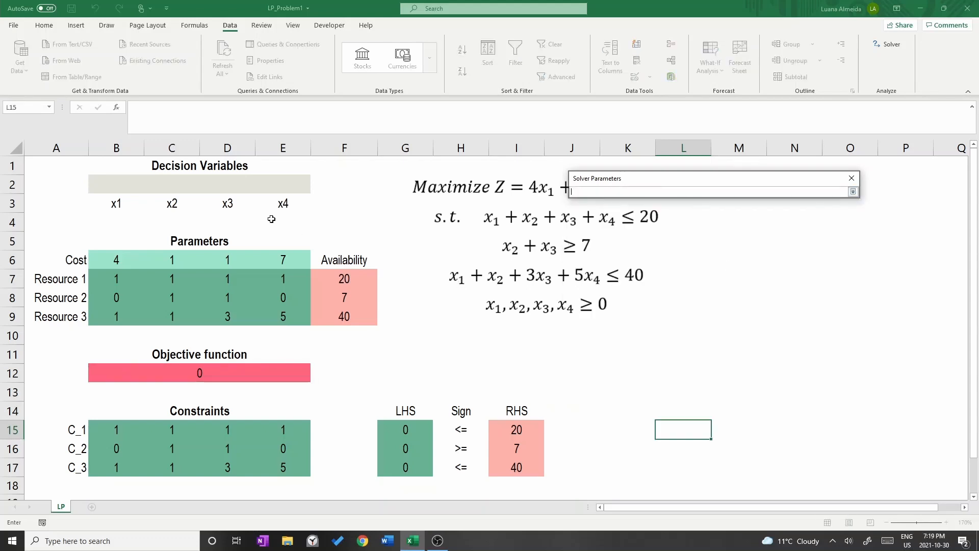
{"action": "left_click_drag", "start_coordinate": [114, 183], "coordinate": [275, 185]}
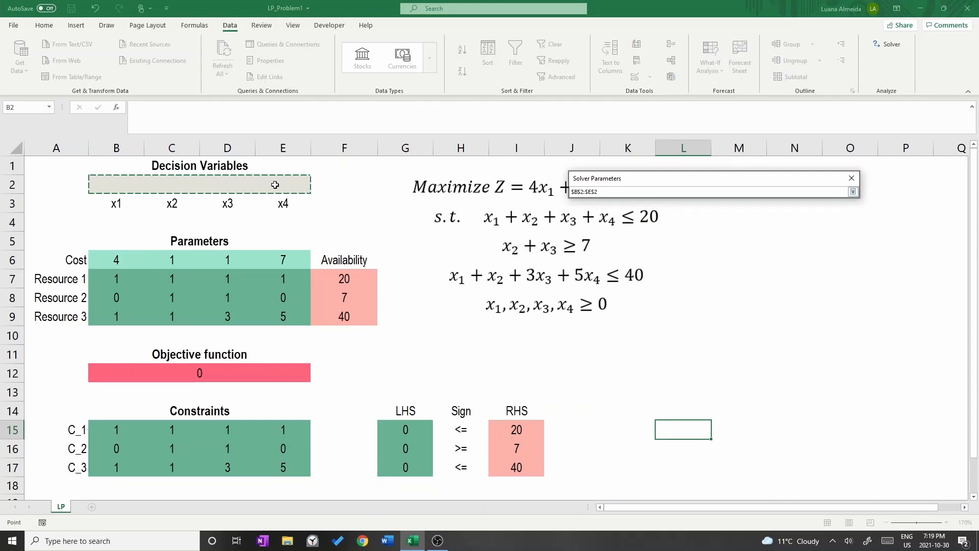
{"action": "key", "text": "Return"}
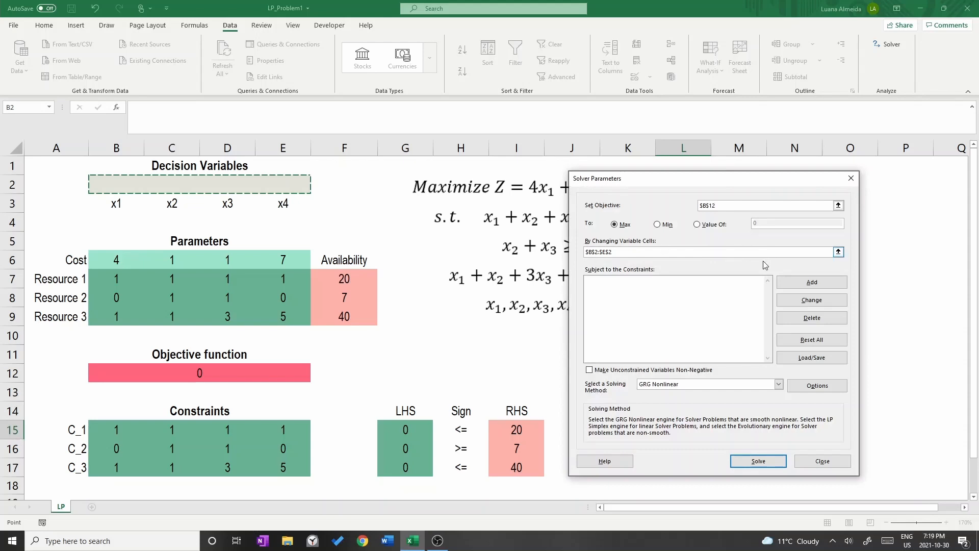
- Add the first Solver constraint, $G$15 <= $I$15, relating the LHS of C_1 to its RHS
{"action": "left_click", "coordinate": [802, 285]}
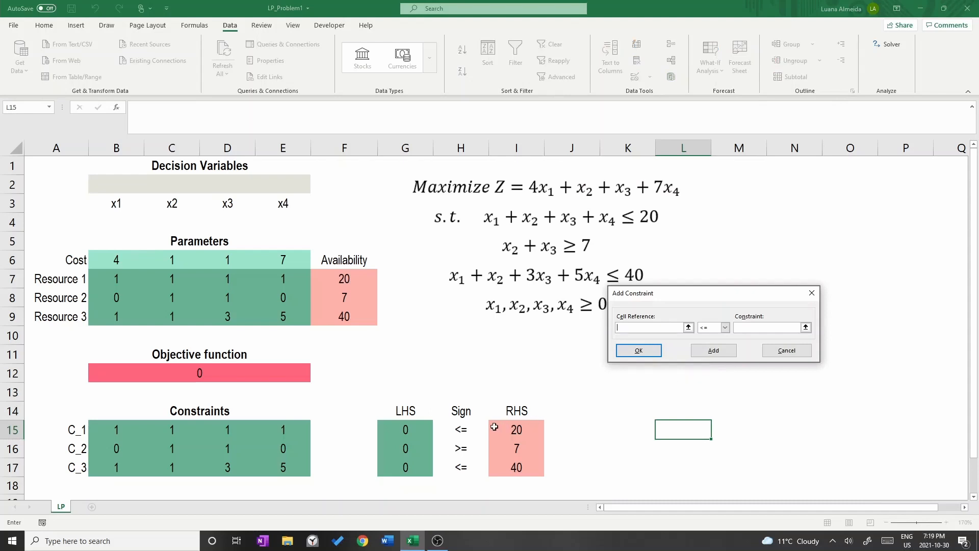
{"action": "left_click", "coordinate": [415, 430]}
{"action": "left_click", "coordinate": [748, 327]}
{"action": "left_click", "coordinate": [747, 326]}
{"action": "left_click", "coordinate": [523, 429]}
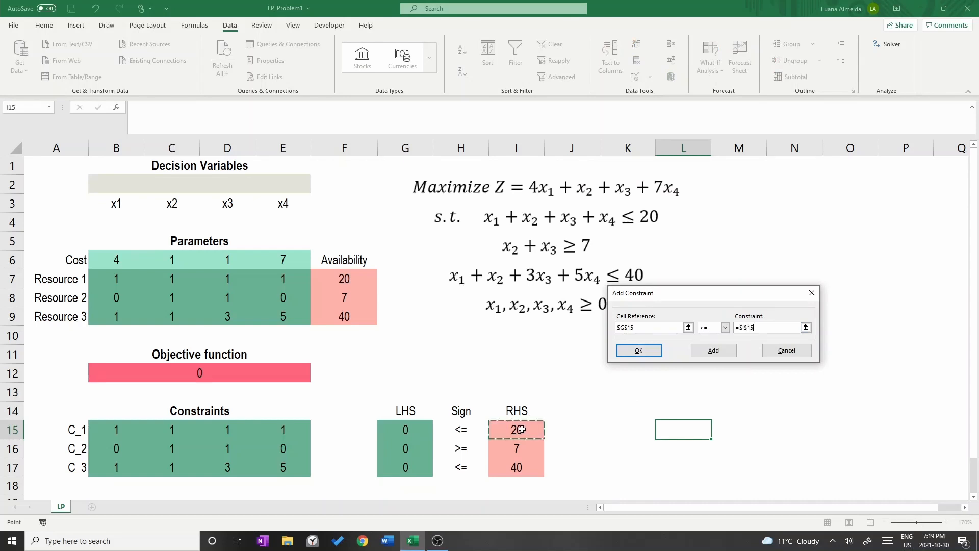
{"action": "left_click", "coordinate": [716, 352]}
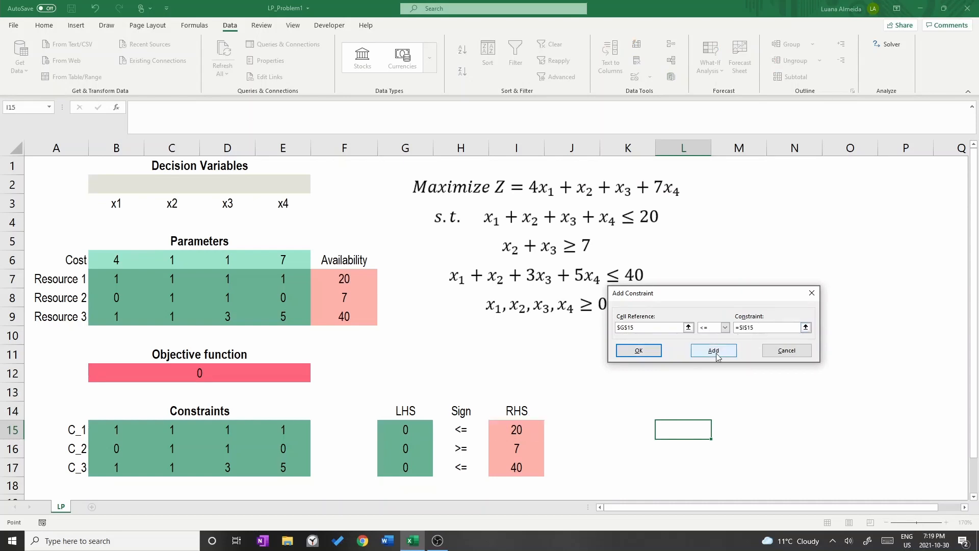
- Add the second Solver constraint for C_2 as $G$16 >= $I$16
{"action": "left_click", "coordinate": [407, 448]}
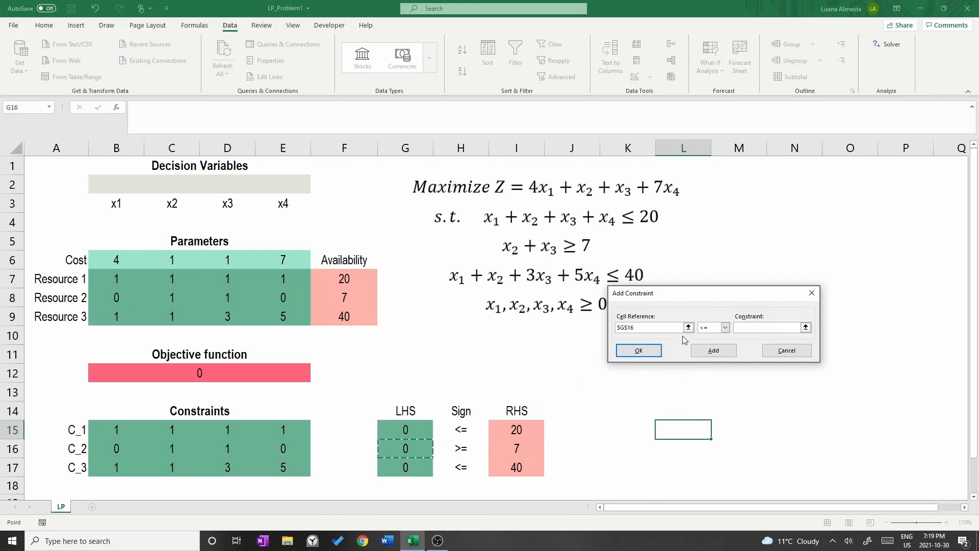
{"action": "left_click", "coordinate": [725, 327]}
{"action": "left_click", "coordinate": [709, 355]}
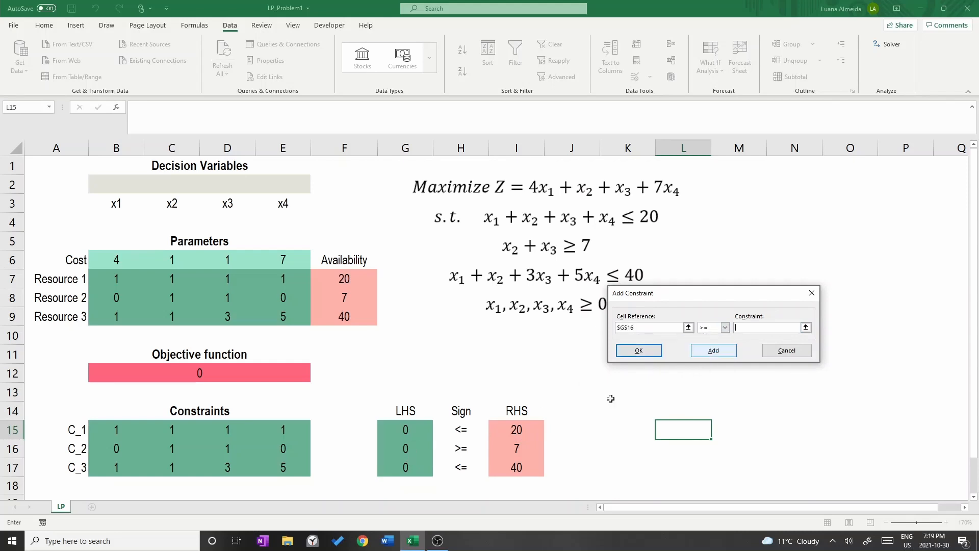
{"action": "left_click", "coordinate": [528, 443]}
{"action": "left_click", "coordinate": [726, 354]}
- Add the third Solver constraint for C_3 as $G$17 <= $I$17 and return to the Solver parameters
{"action": "left_click", "coordinate": [406, 467]}
{"action": "left_click", "coordinate": [739, 329]}
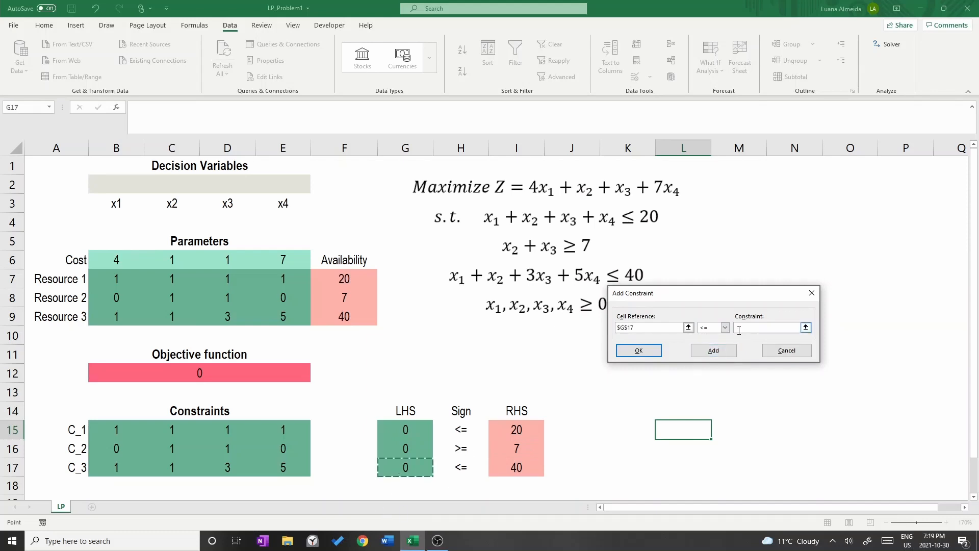
{"action": "left_click", "coordinate": [517, 467]}
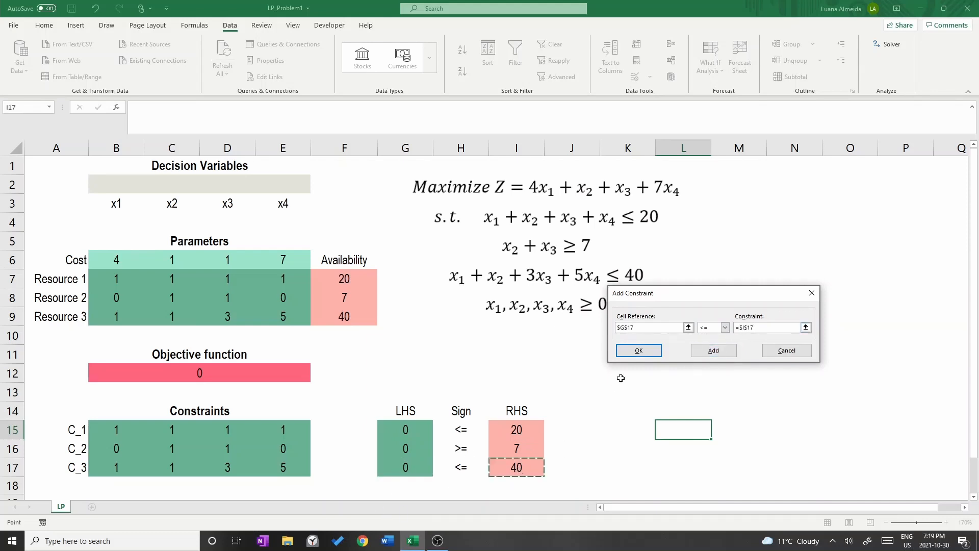
{"action": "left_click", "coordinate": [641, 352]}
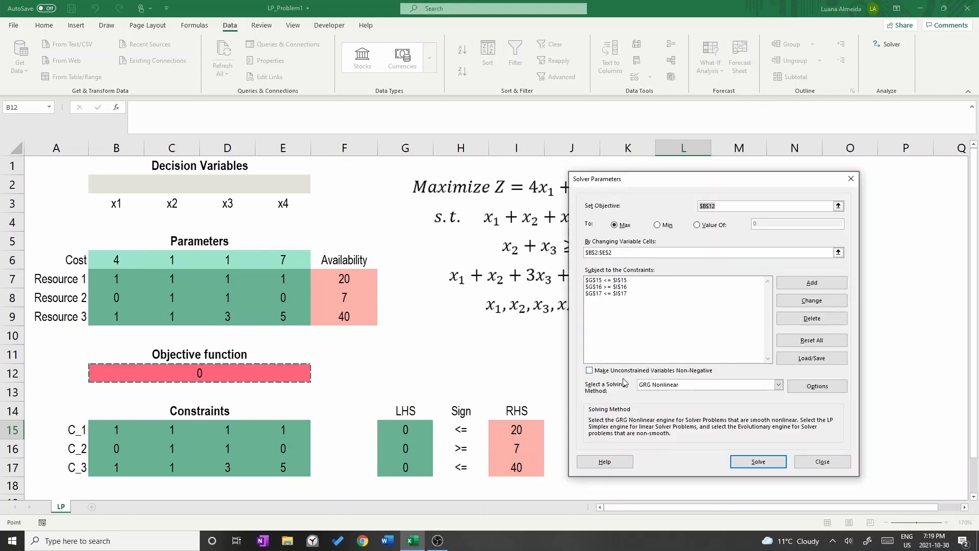
- Make unconstrained variables non-negative in Solver and choose Simplex LP as the solving method
{"action": "left_click", "coordinate": [590, 370]}
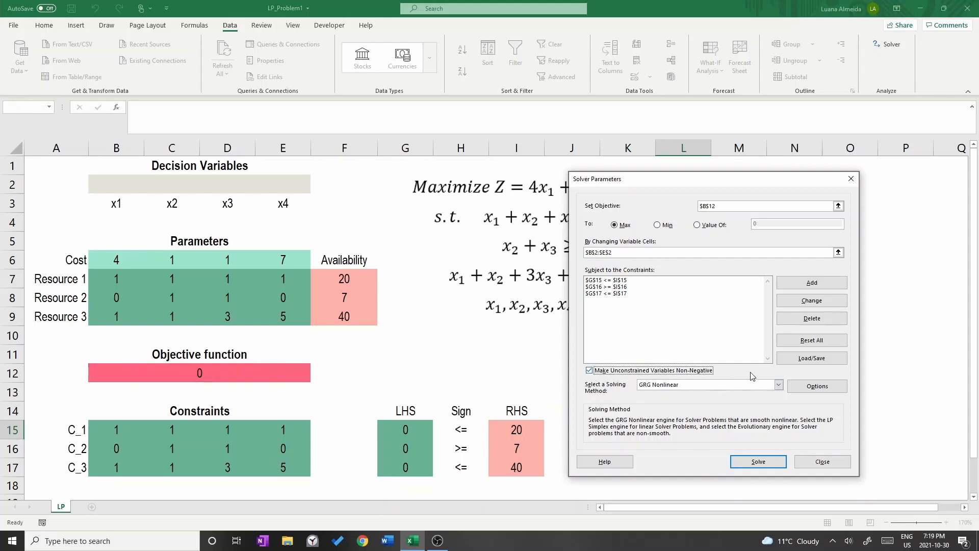
{"action": "left_click", "coordinate": [759, 391]}
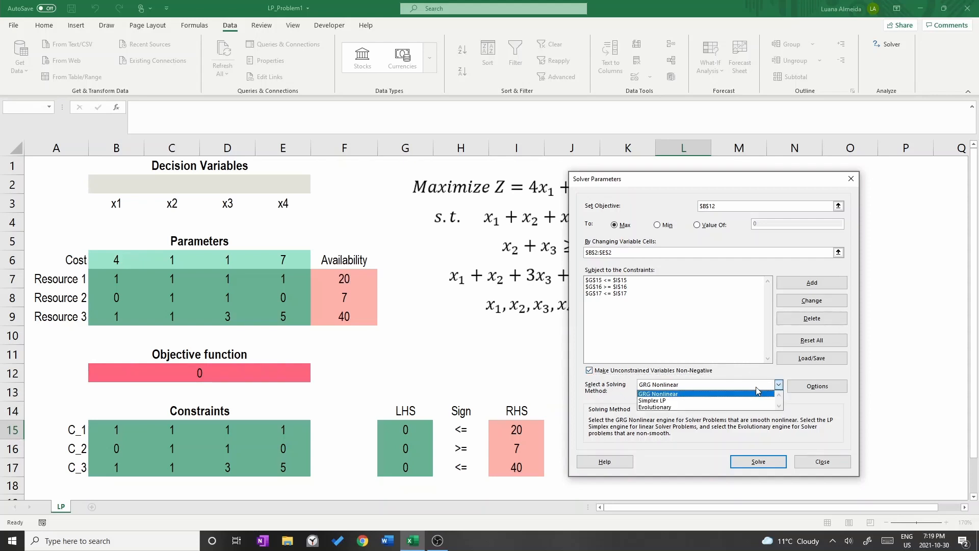
{"action": "left_click", "coordinate": [747, 400]}
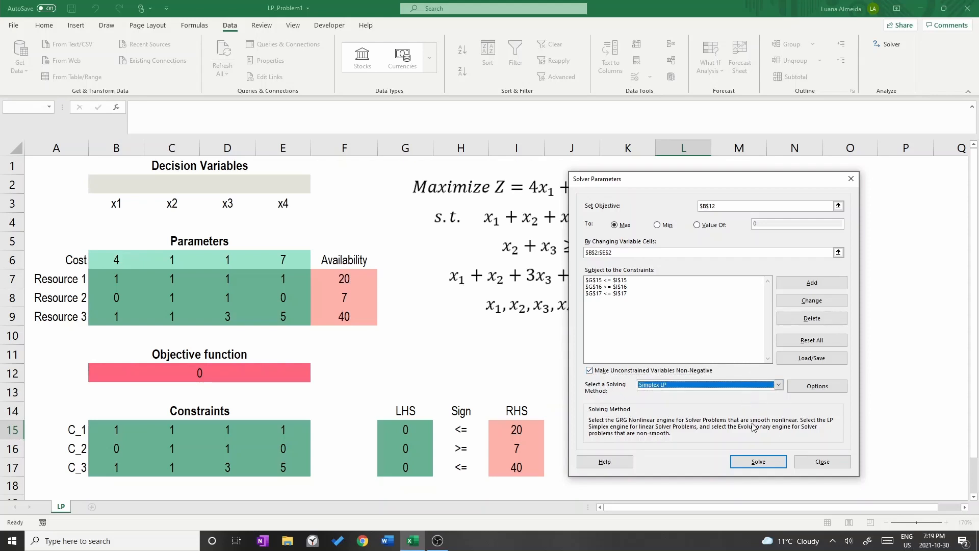
- Solve the model and keep the Solver solution in the worksheet
{"action": "left_click", "coordinate": [760, 460]}
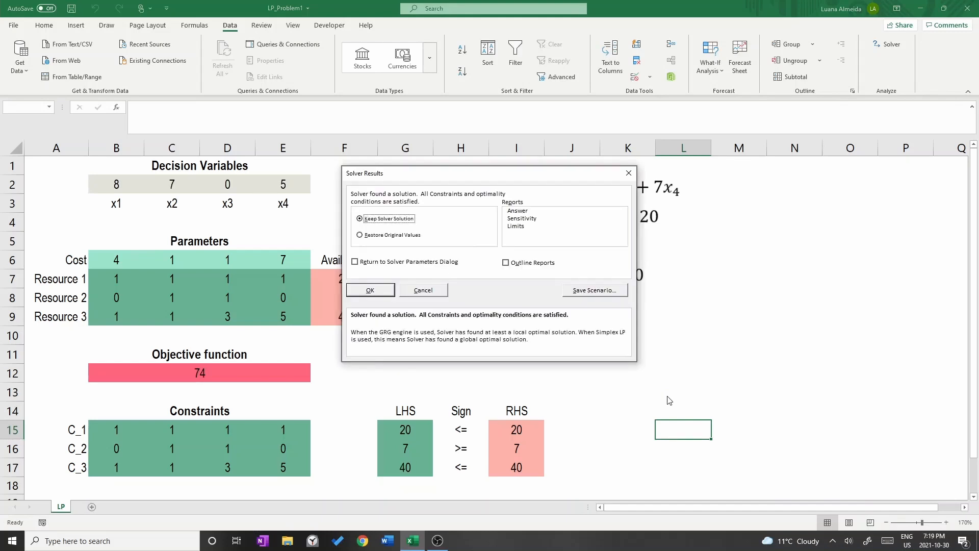
{"action": "left_click", "coordinate": [365, 293]}
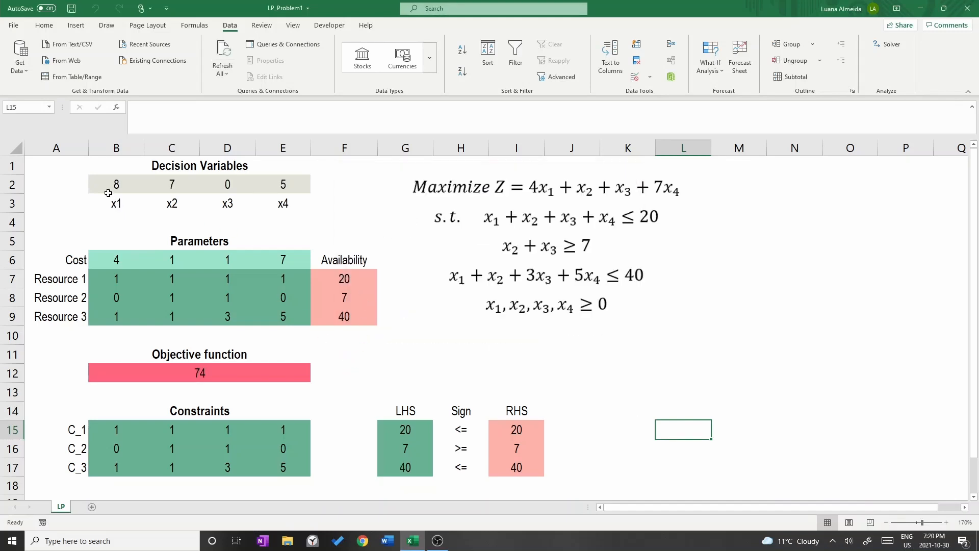
- Examine the solved decision variables in B2:E2 and the objective function cell B12
{"action": "left_click_drag", "start_coordinate": [108, 193], "coordinate": [284, 186]}
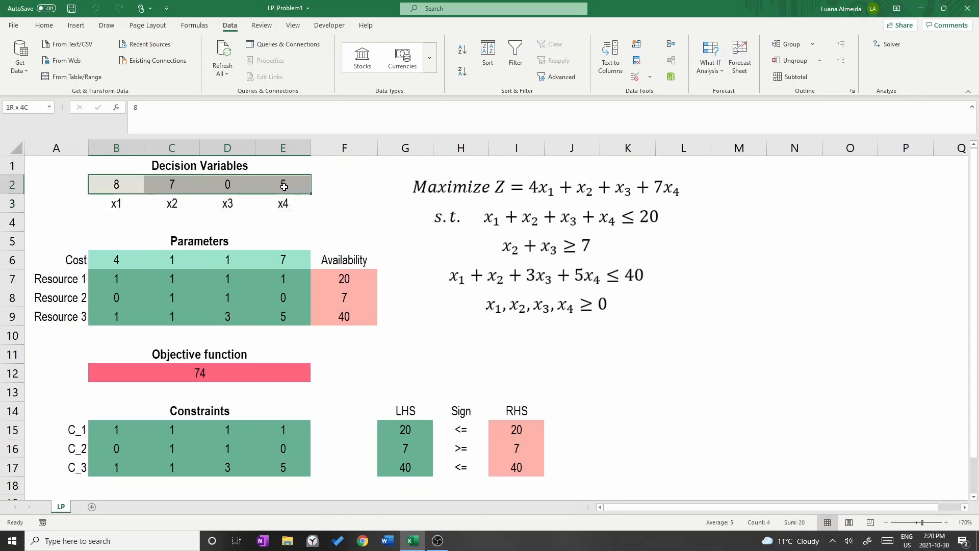
{"action": "left_click", "coordinate": [395, 352]}
{"action": "left_click", "coordinate": [275, 378]}
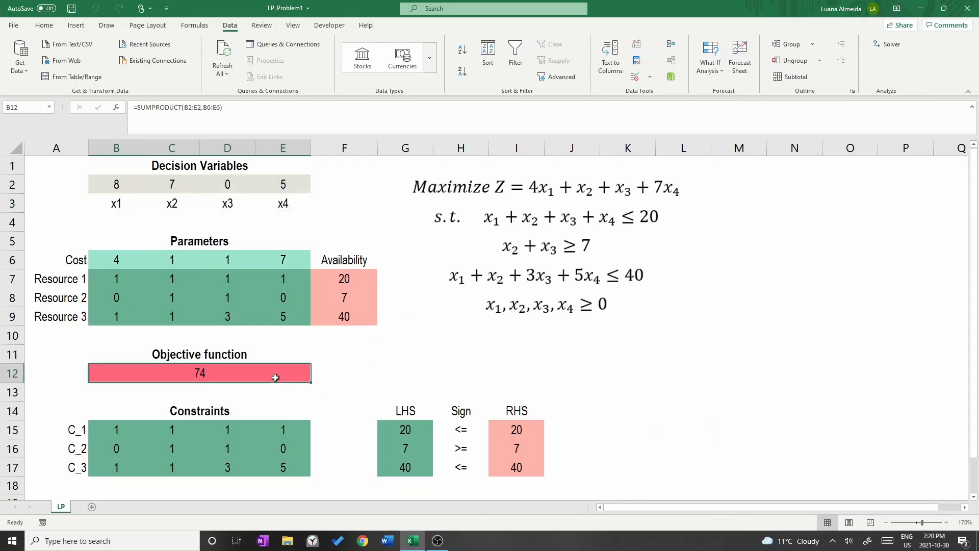